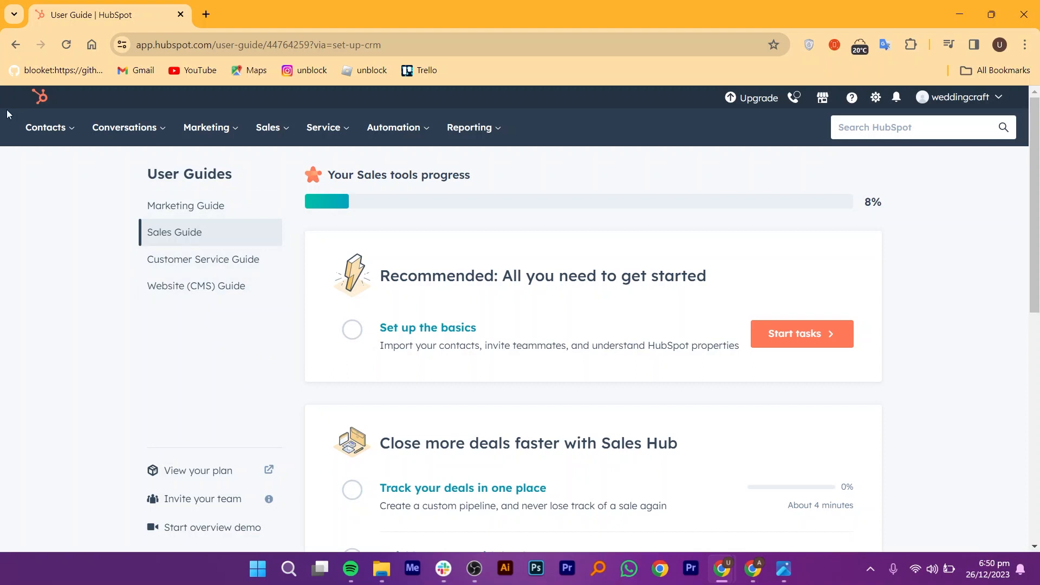
left_click(71, 131)
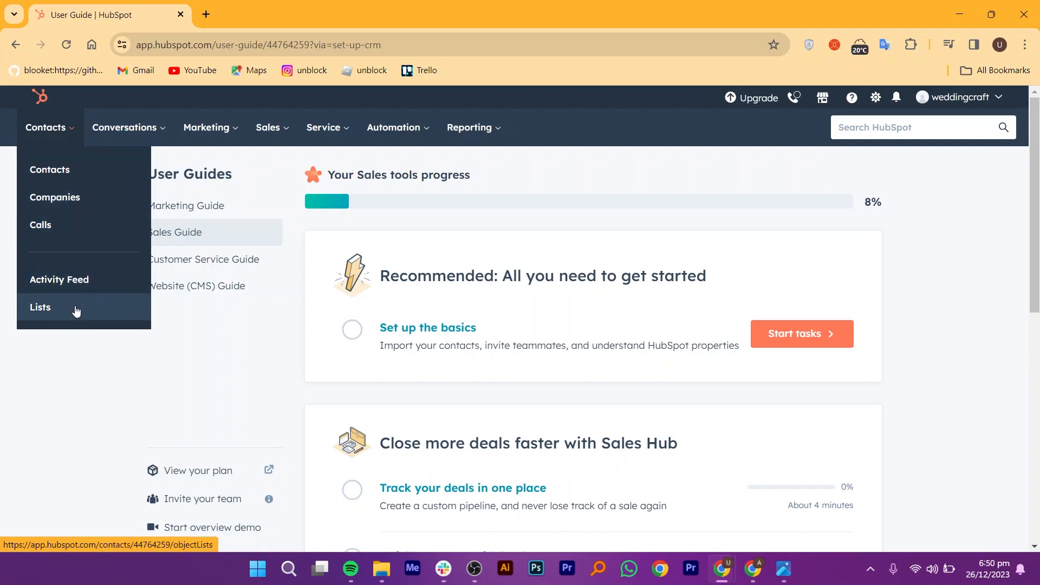
mouse_move(146, 130)
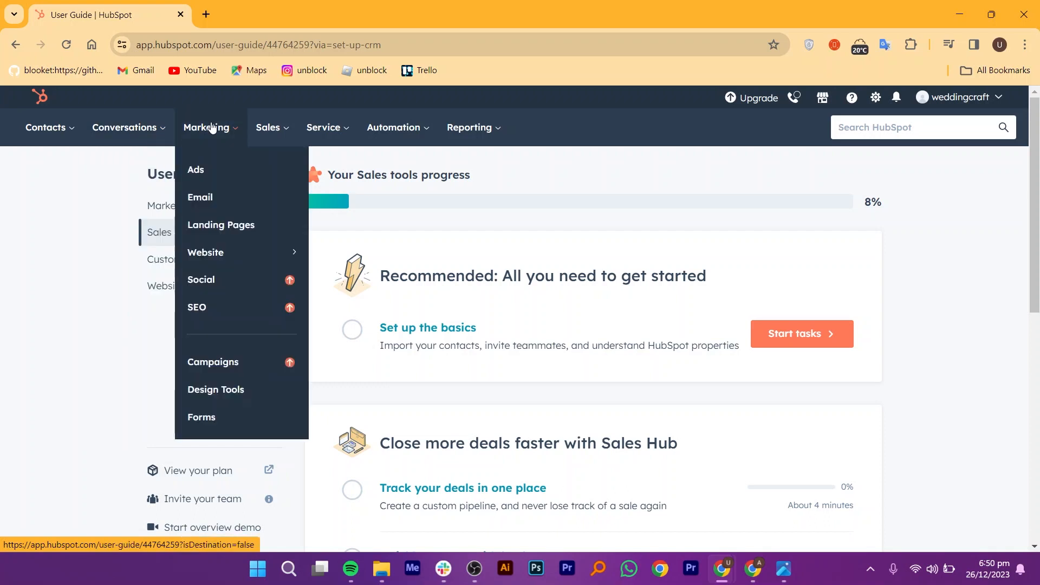
mouse_move(205, 141)
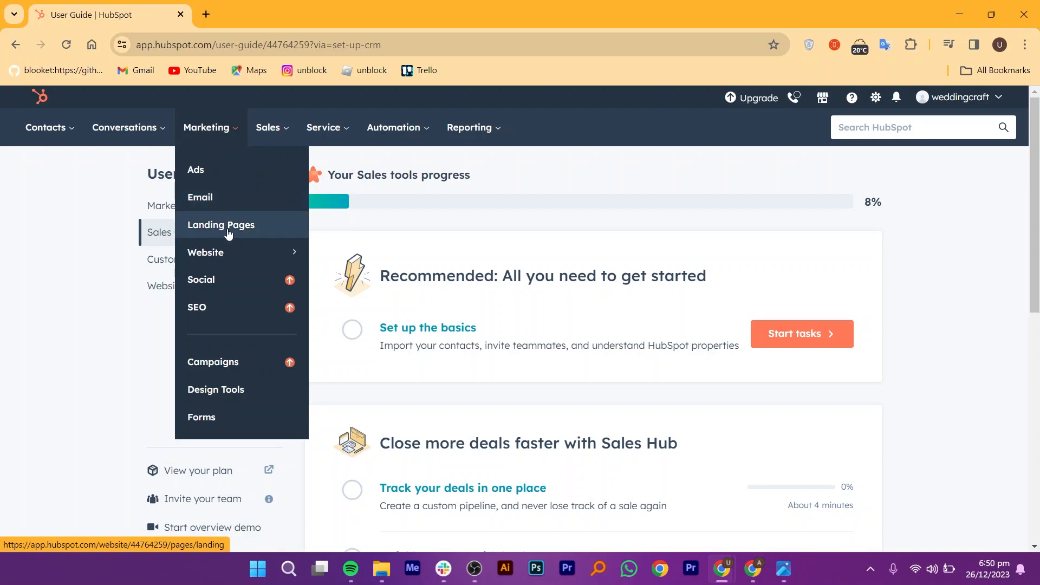
mouse_move(227, 254)
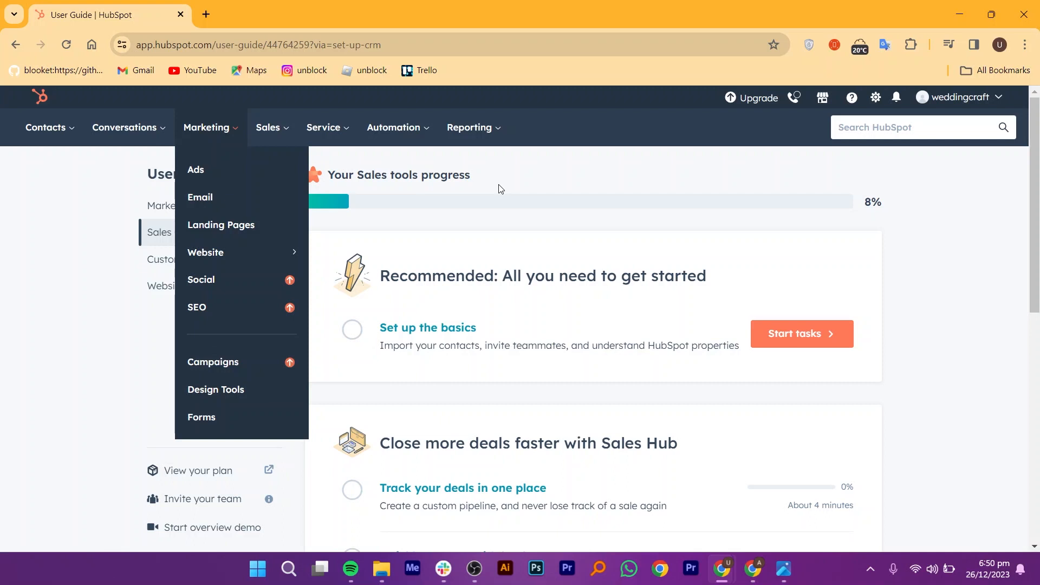
Open the contacts list and add an advanced filter on First deal created date with the "is between" condition.
left_click(52, 132)
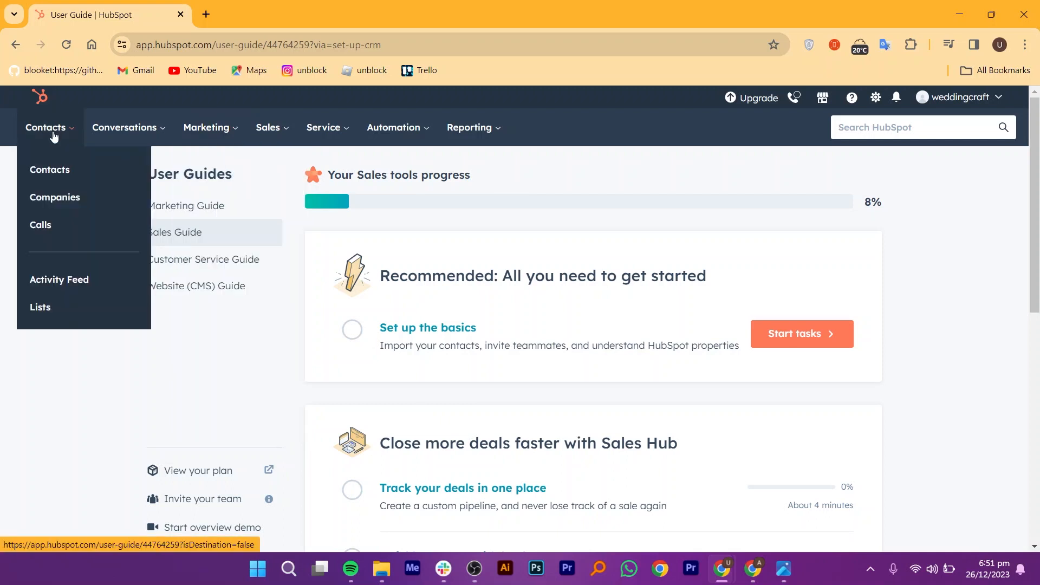
left_click(50, 167)
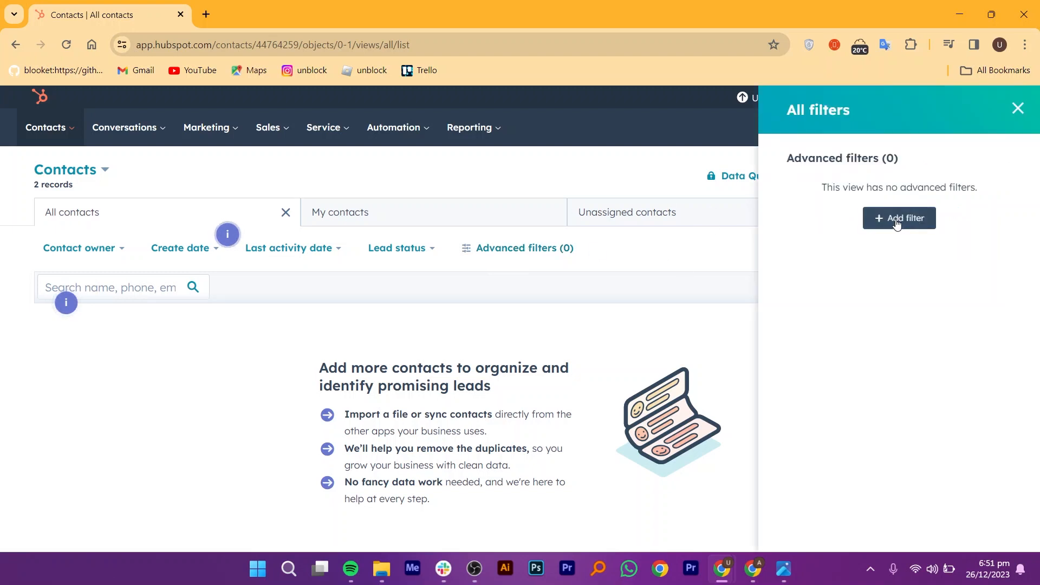
left_click(896, 218)
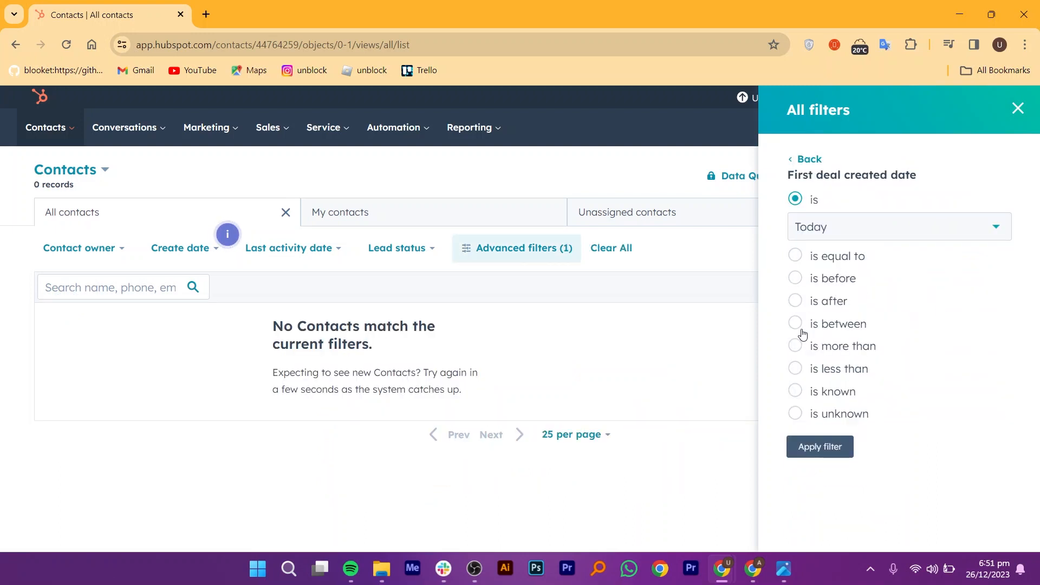
left_click(795, 323)
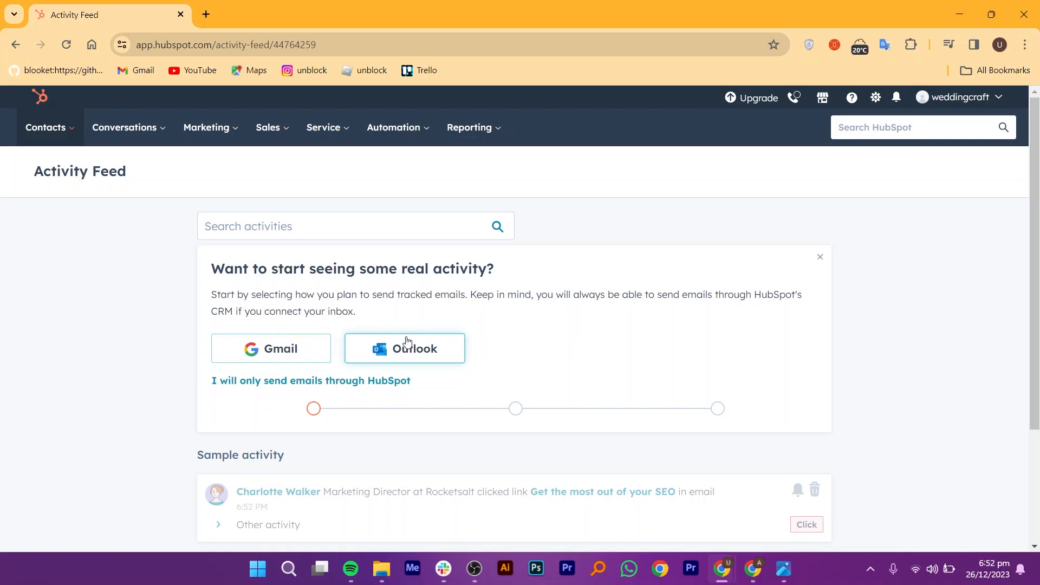
Create a landing page named "project 1" from the Architecture - Newsletter template and postpone the editor onboarding.
left_click(209, 128)
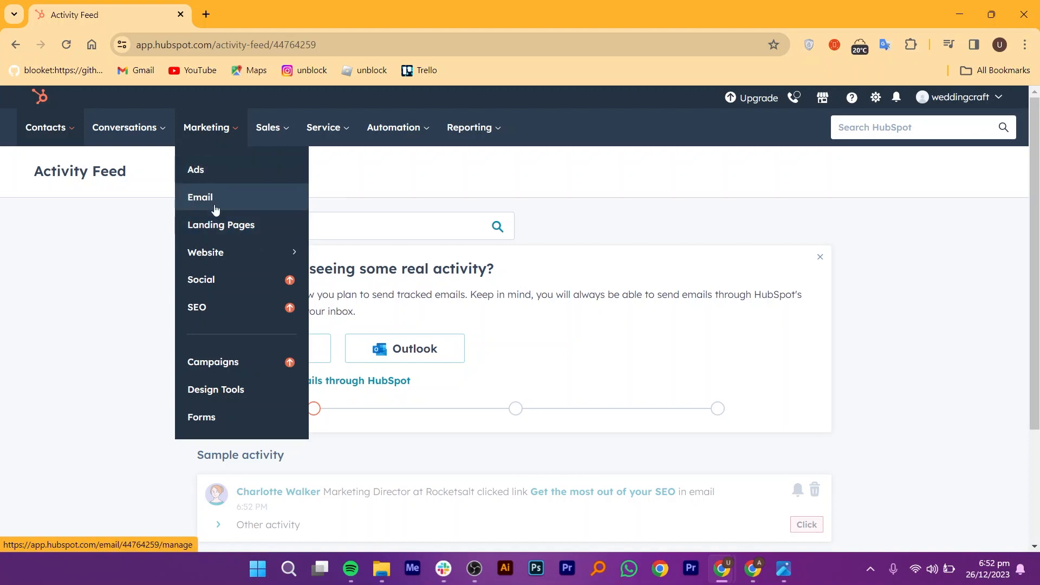
left_click(222, 226)
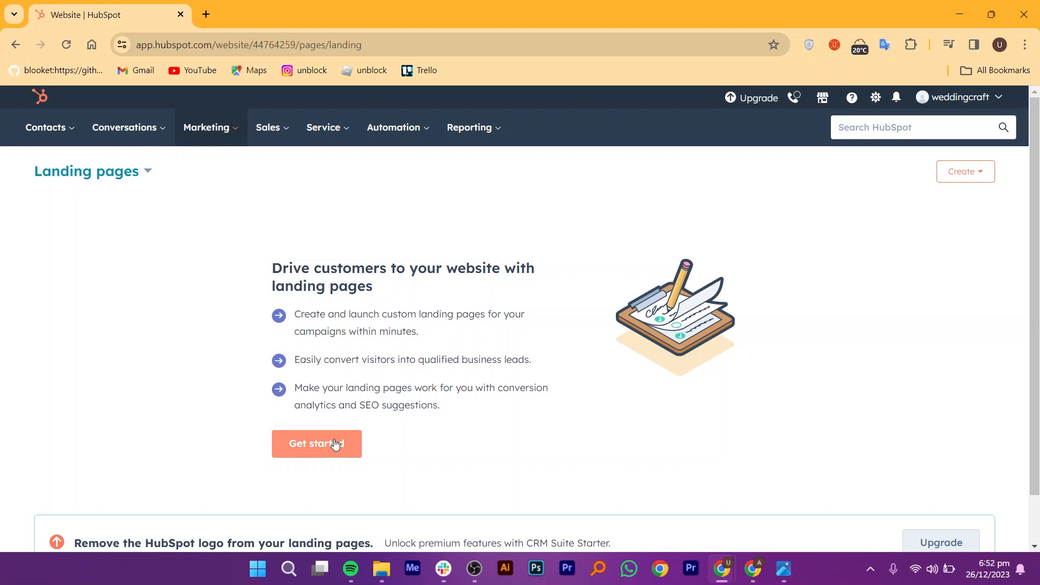
left_click(336, 445)
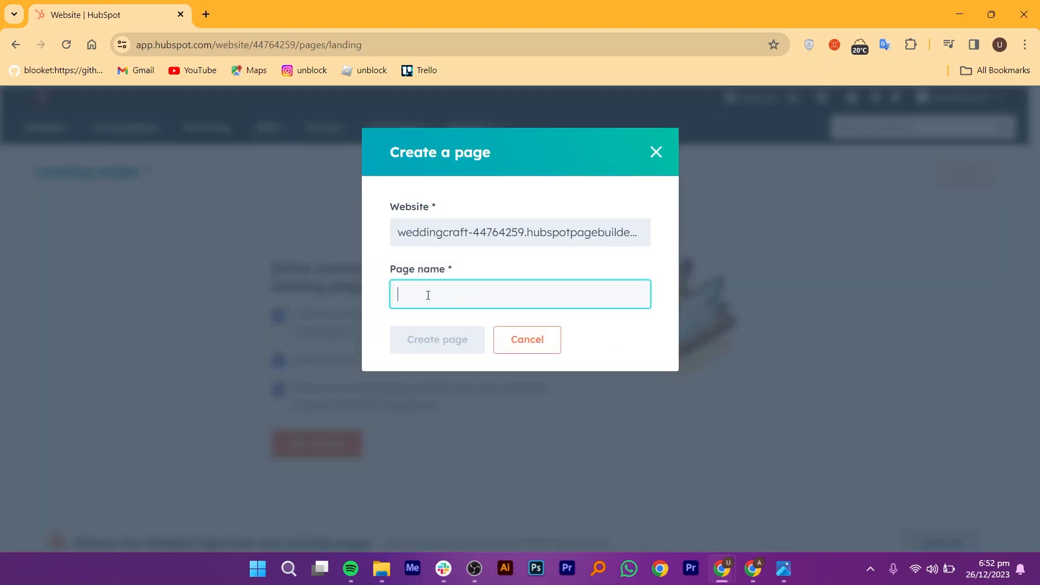
type("project 1")
left_click(446, 352)
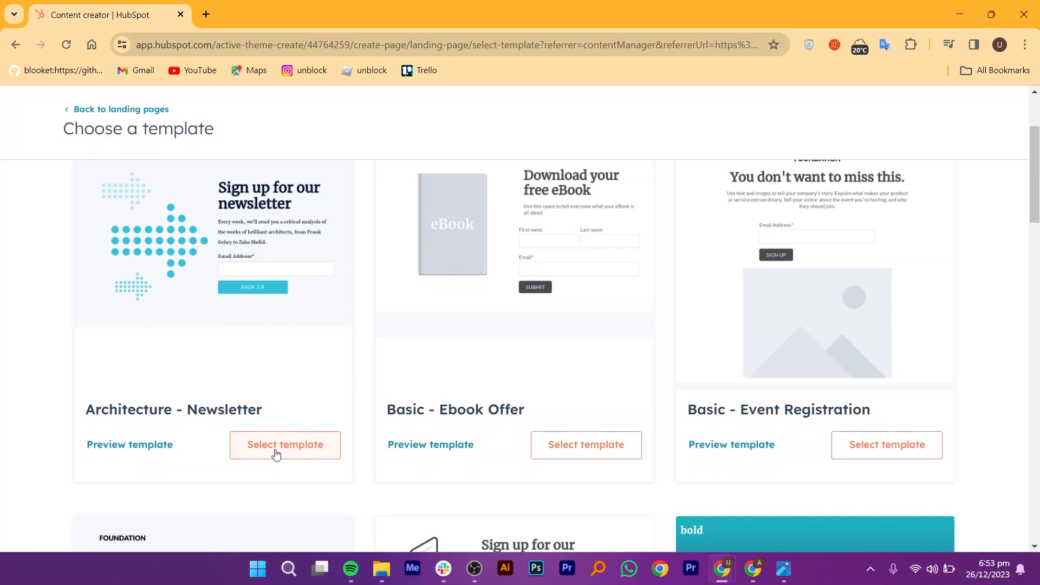
left_click(275, 451)
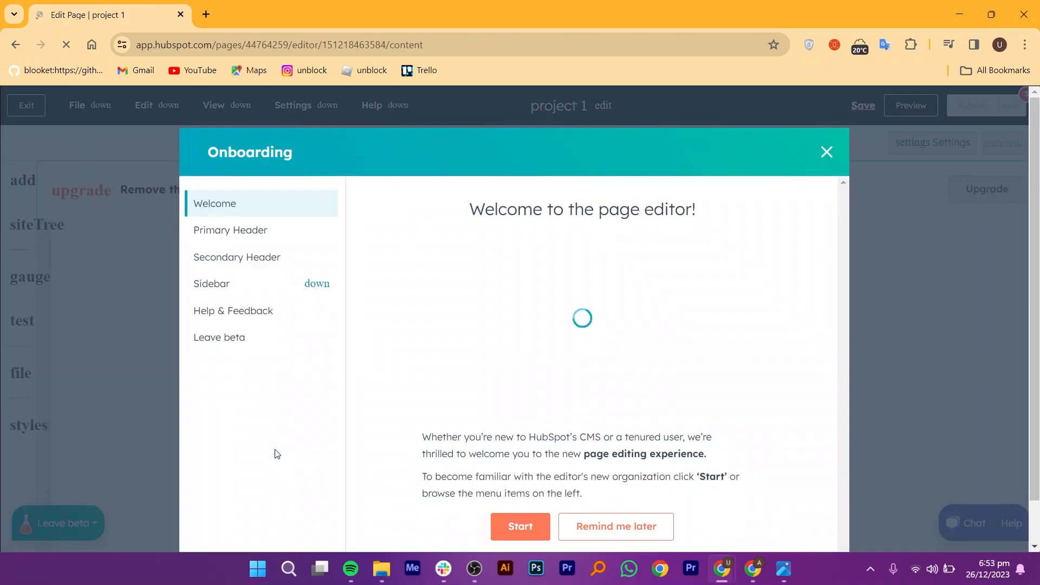
left_click(609, 524)
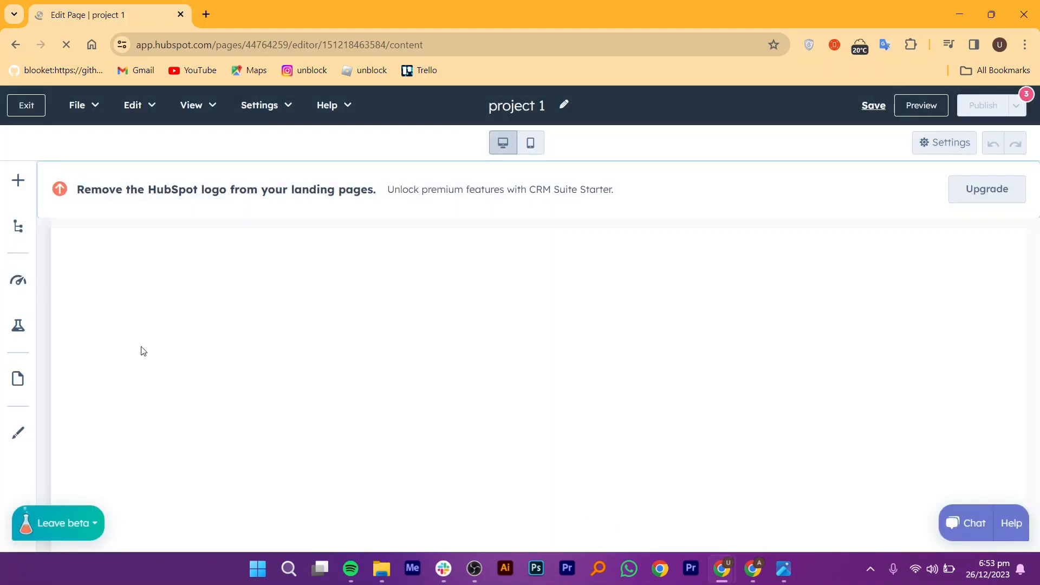
Examine the modules that can be added and the newsletter landing page's content, and exit the page editor.
left_click(15, 186)
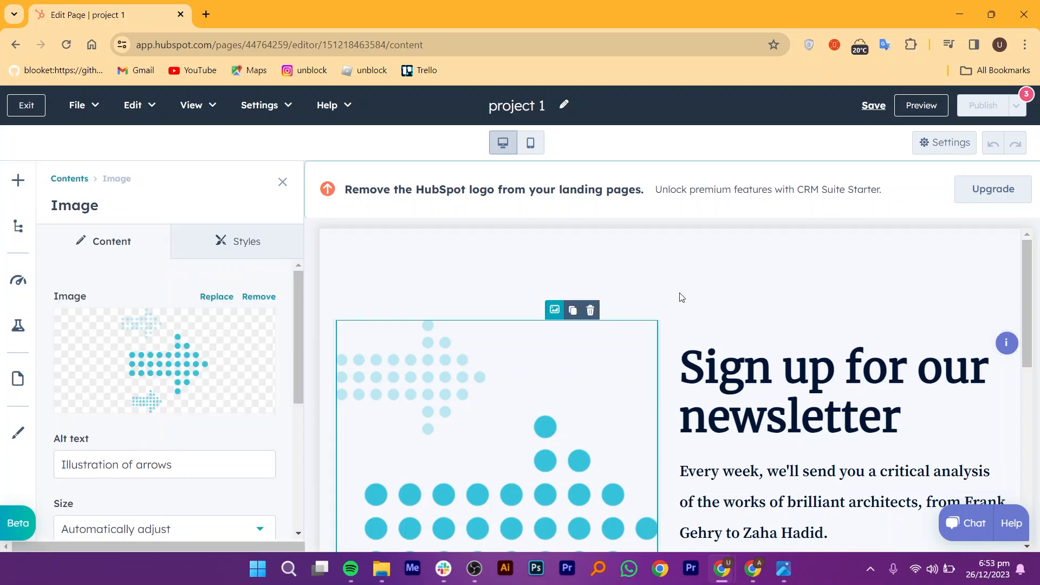
left_click(680, 298)
left_click_drag(1028, 296, 1039, 480)
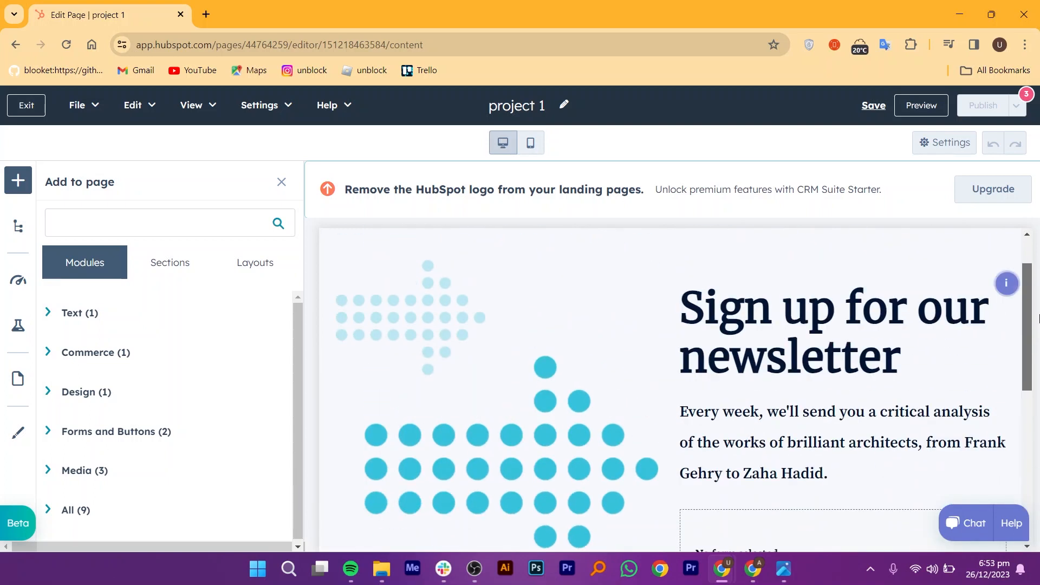
left_click(25, 105)
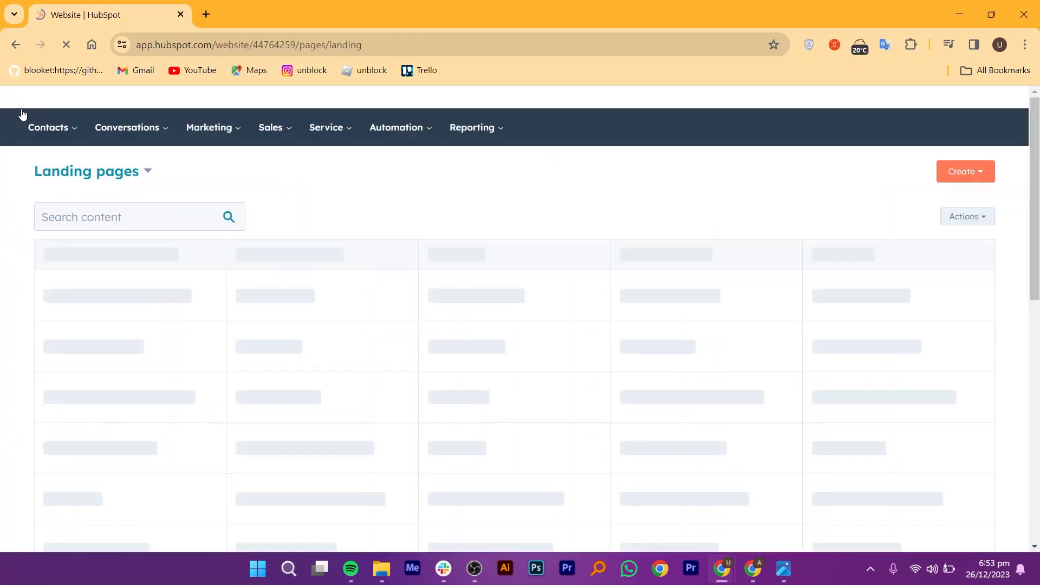
Create a new marketing form from the Registration template, setting it up without guided help.
left_click(223, 133)
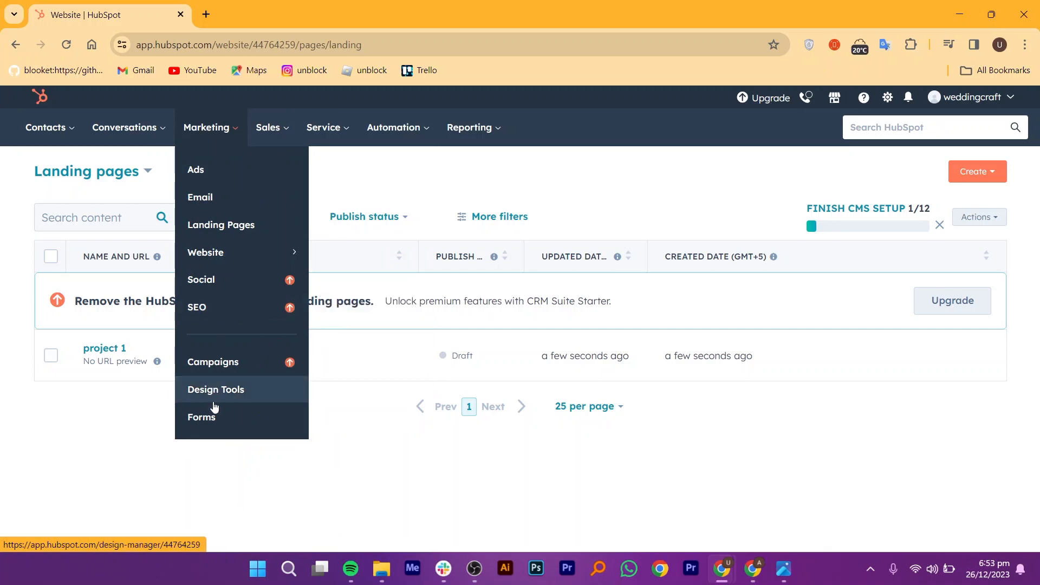
left_click(205, 418)
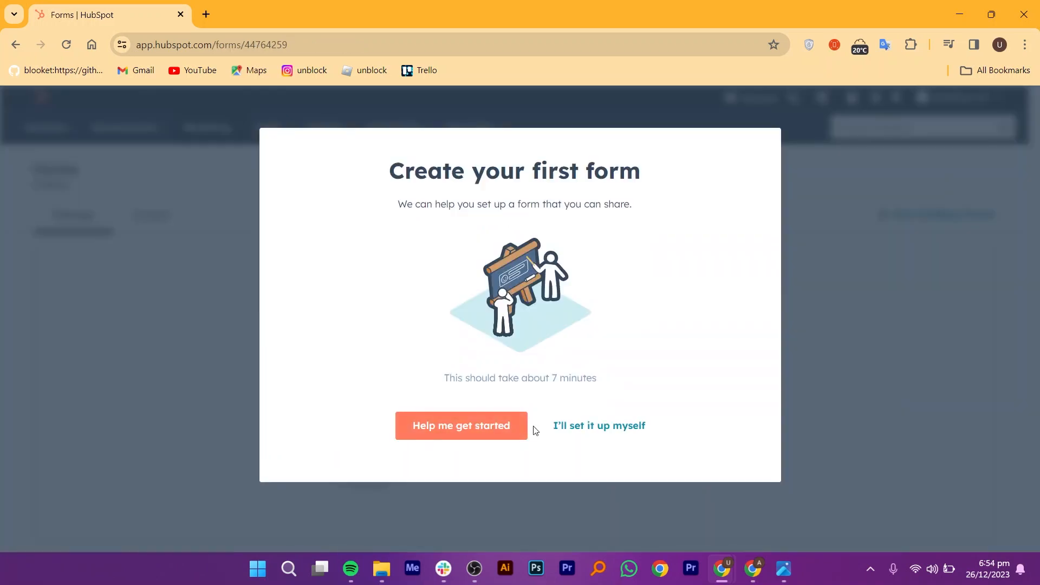
left_click(587, 427)
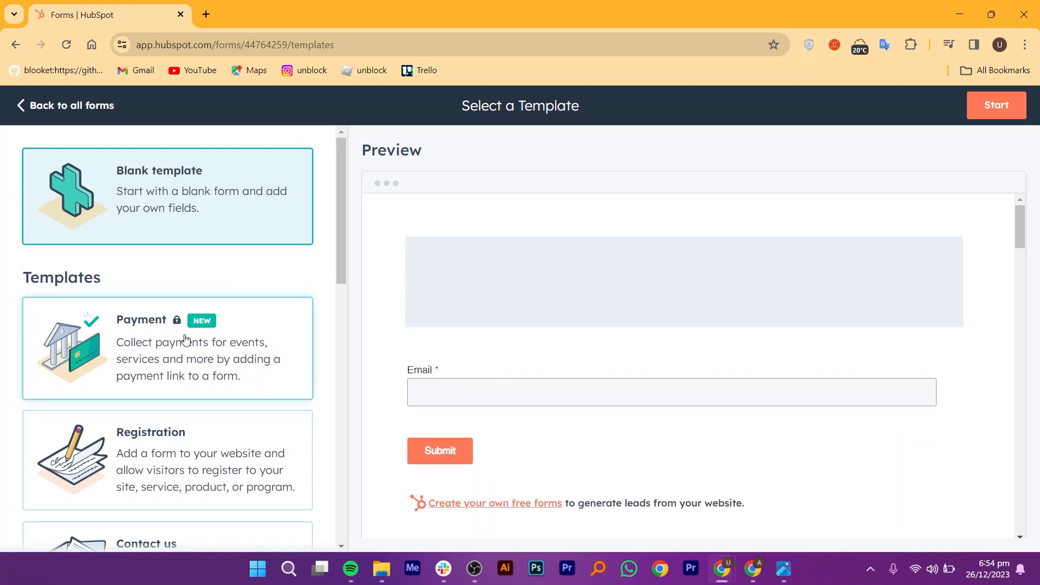
left_click(239, 455)
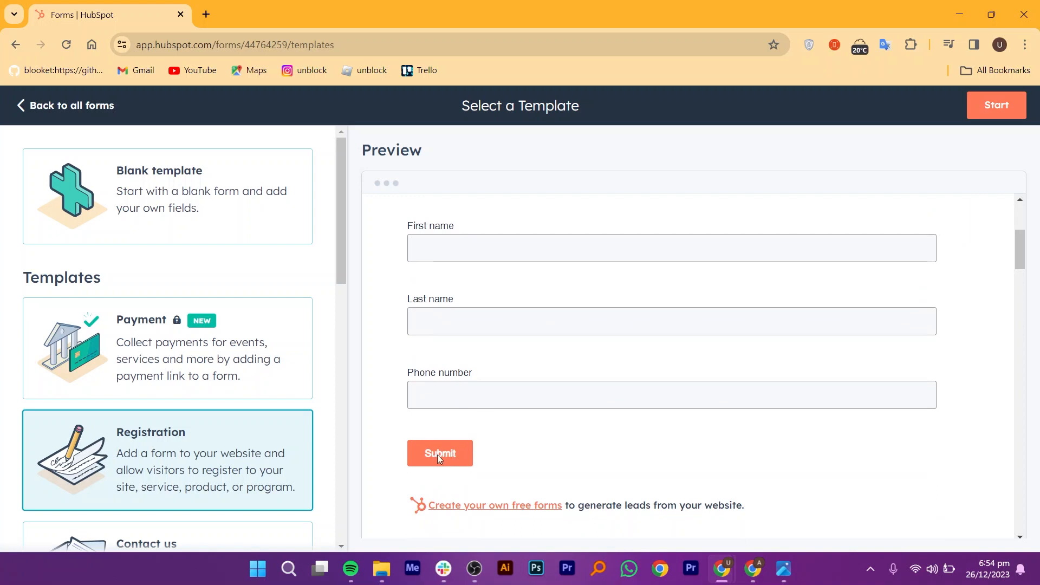
left_click(996, 105)
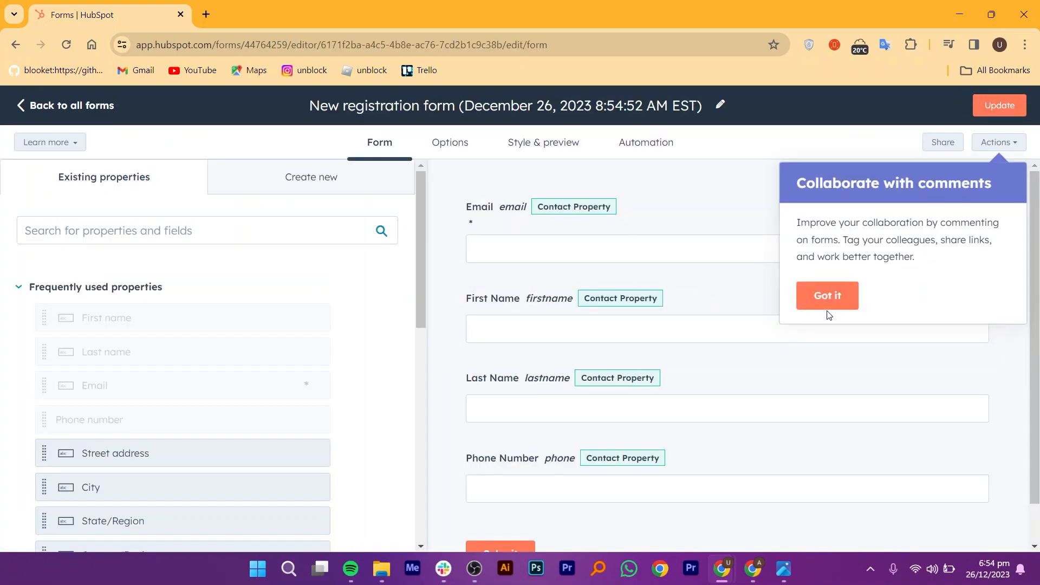
Dismiss the comments tip, add a Company name field below the phone number, and publish the registration form.
left_click(827, 296)
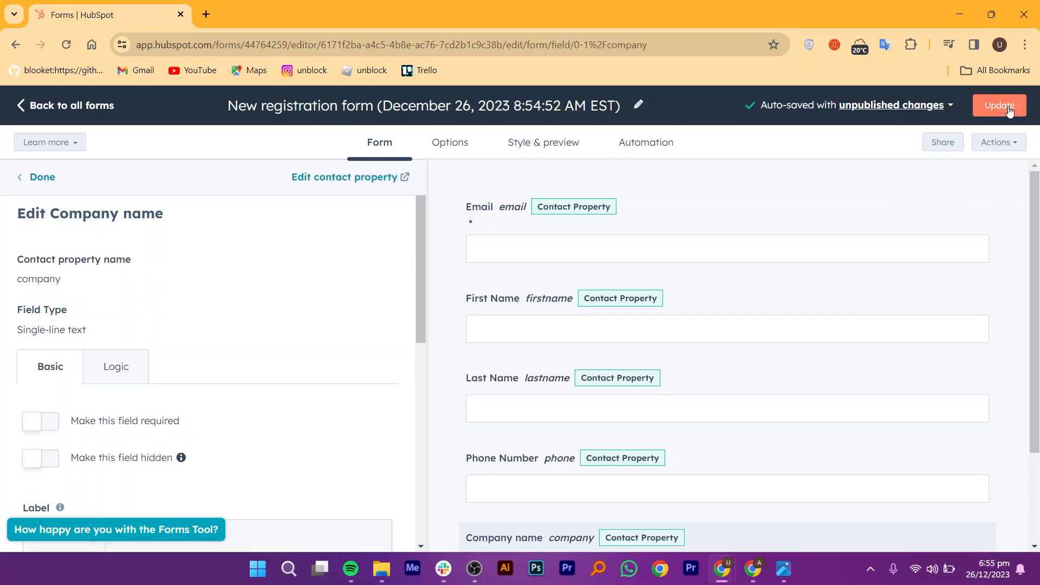
left_click(1001, 108)
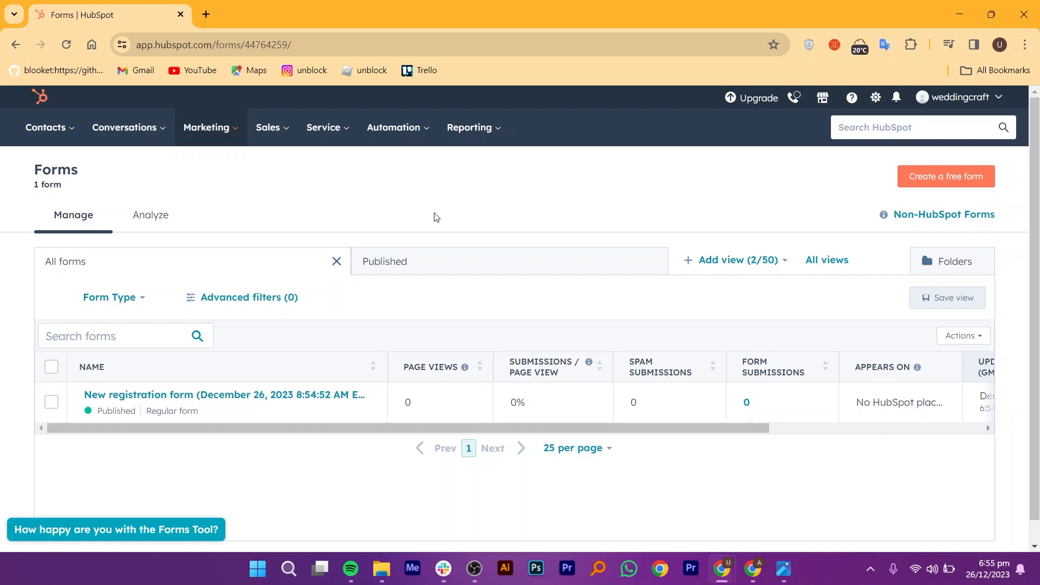
Create a regular marketing email from the Welcome template and review its content.
left_click(241, 123)
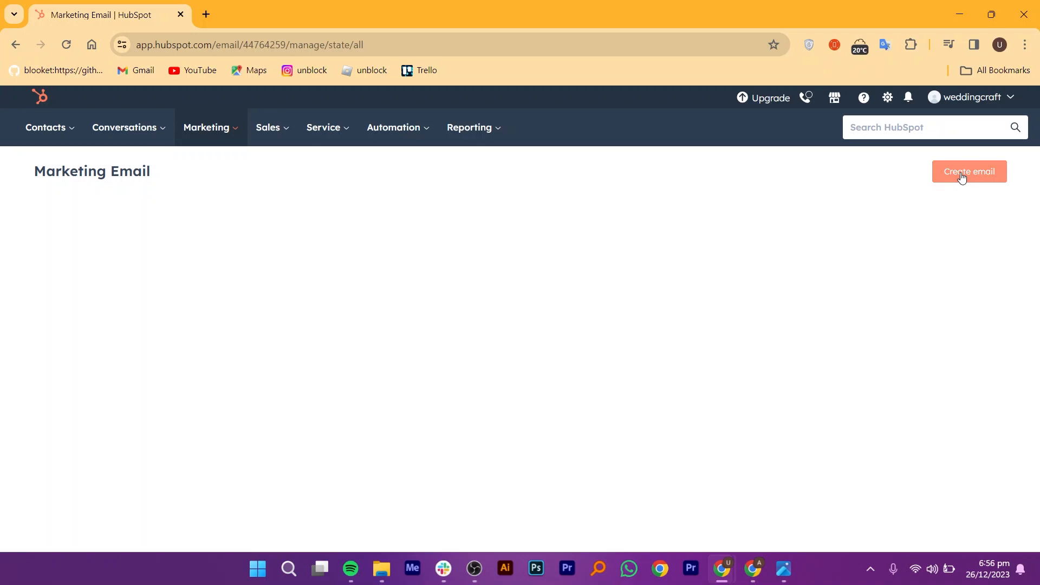
left_click(961, 176)
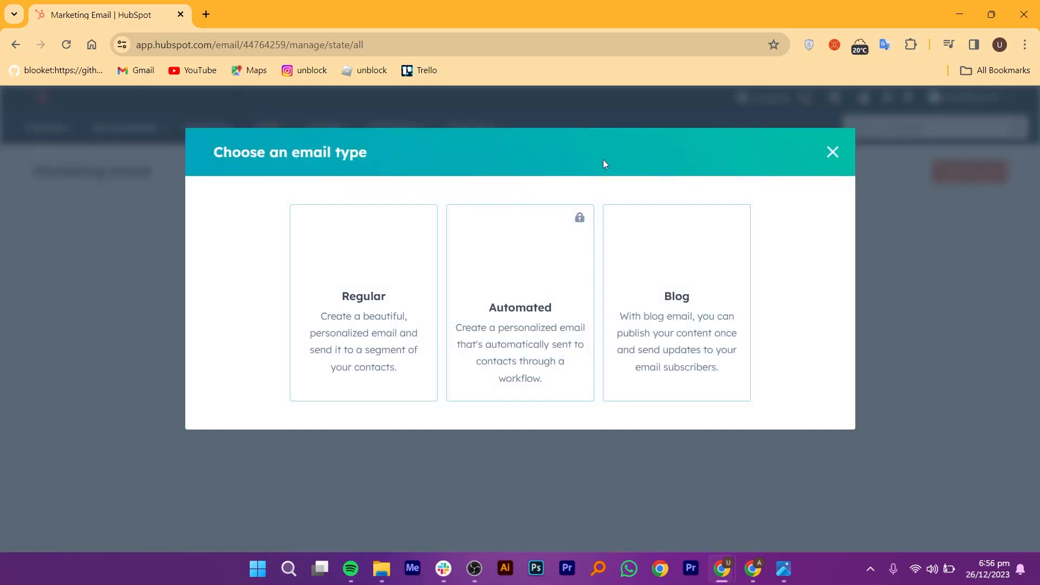
left_click(362, 304)
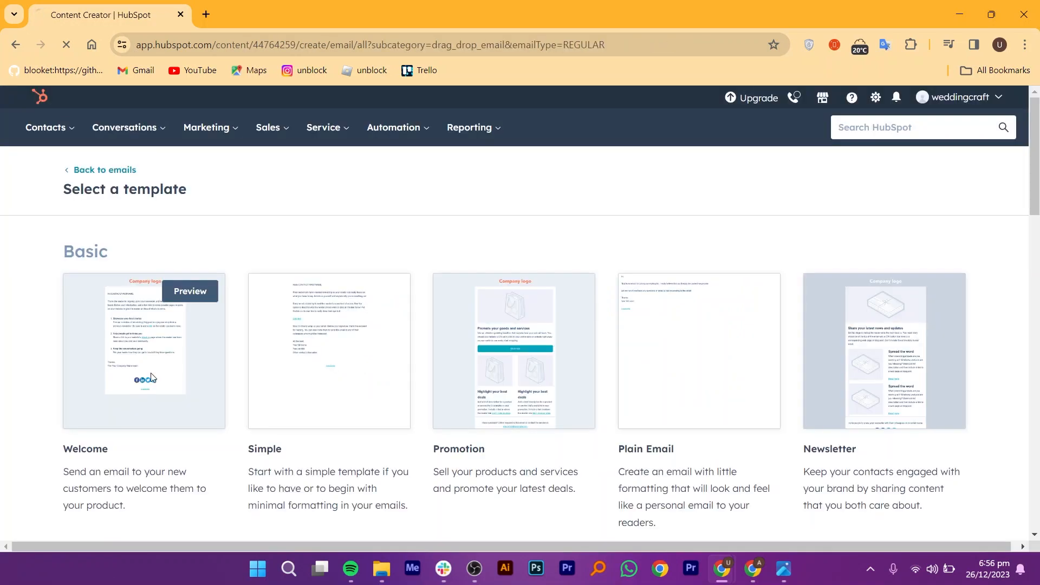
left_click(152, 377)
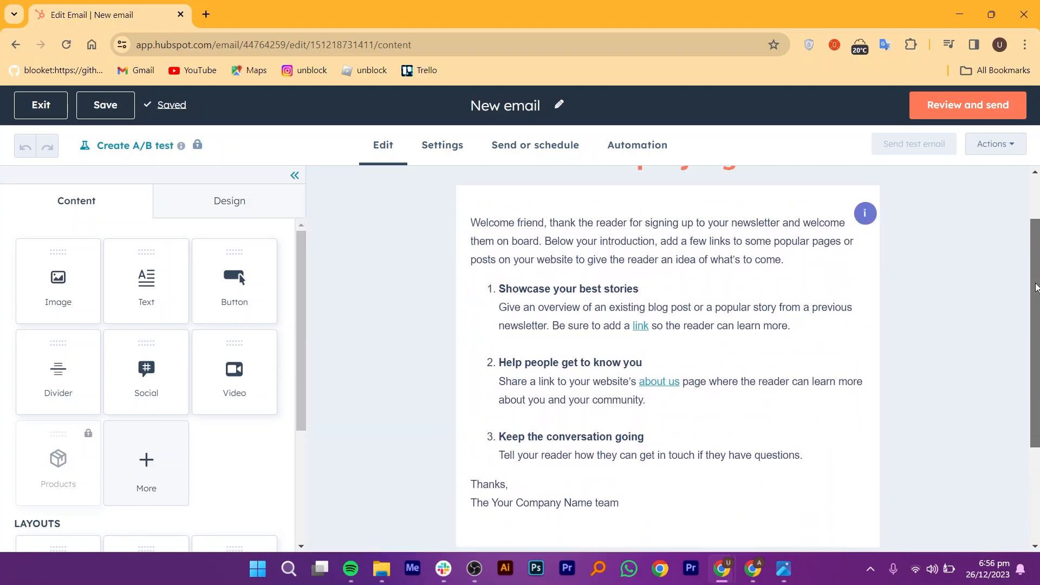
scroll(527, 234, "up", 2)
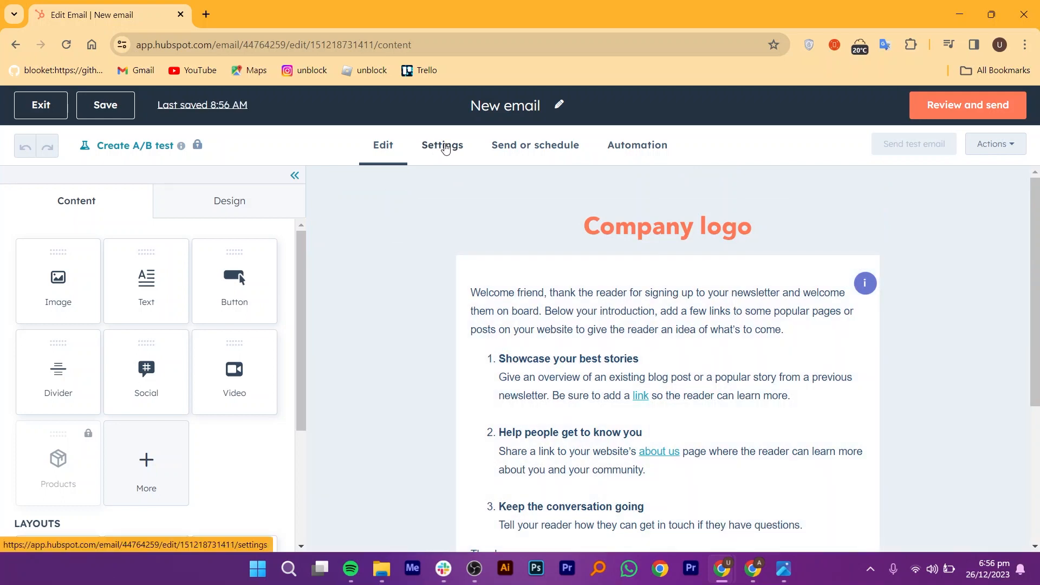
In the email settings, set the subject line to "project 1" and insert the Primary Company Annual revenue token as preview text.
left_click(441, 144)
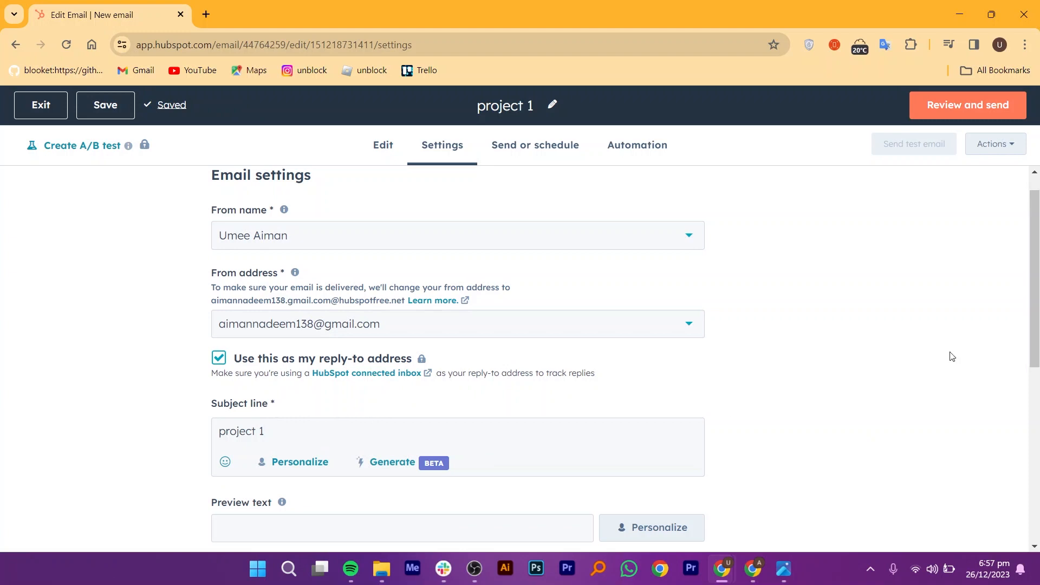
scroll(1037, 319, "down", 1)
scroll(1037, 319, "down", 3)
left_click(662, 357)
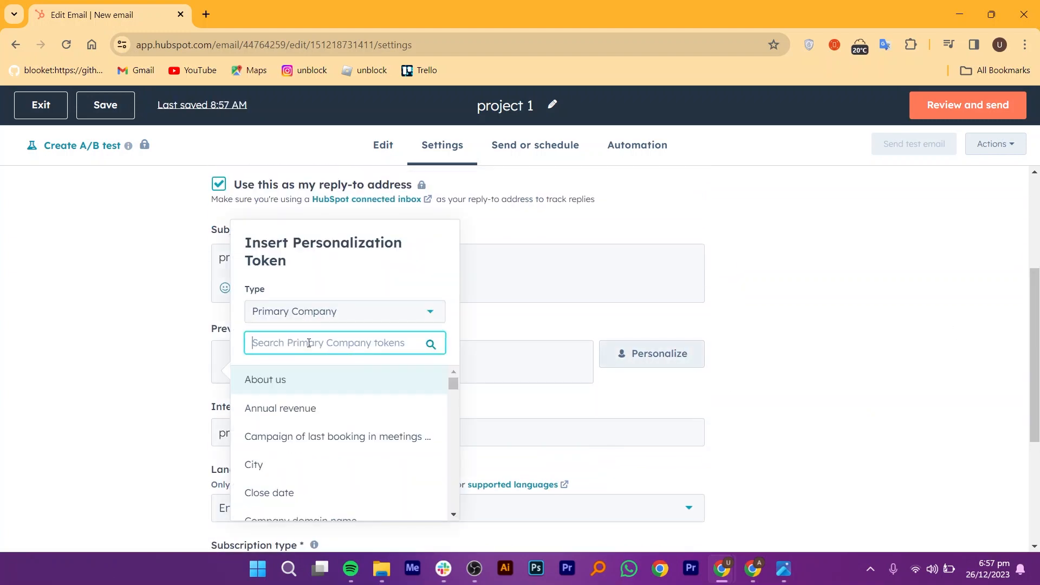
left_click(309, 408)
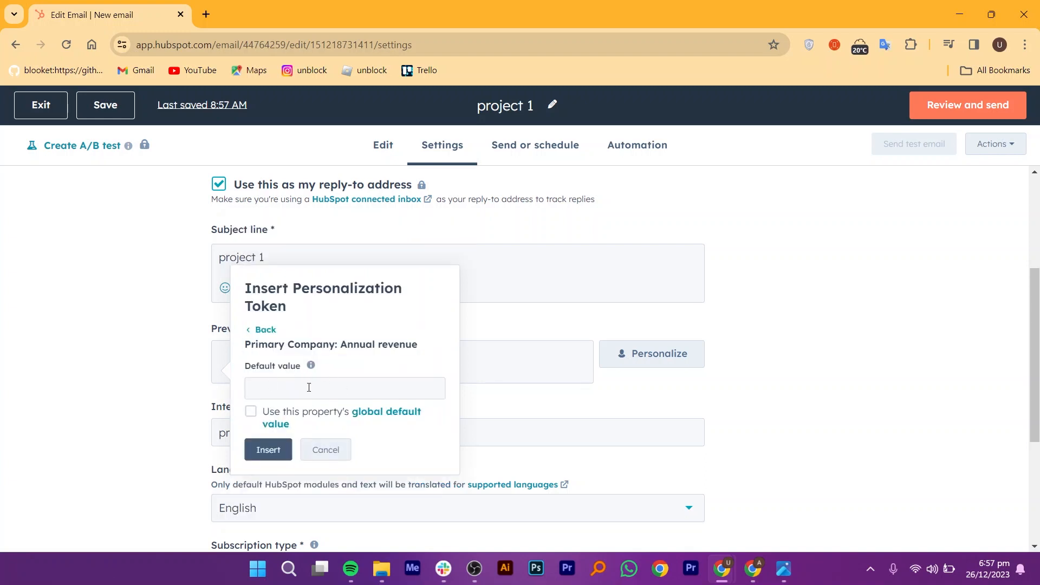
left_click(268, 450)
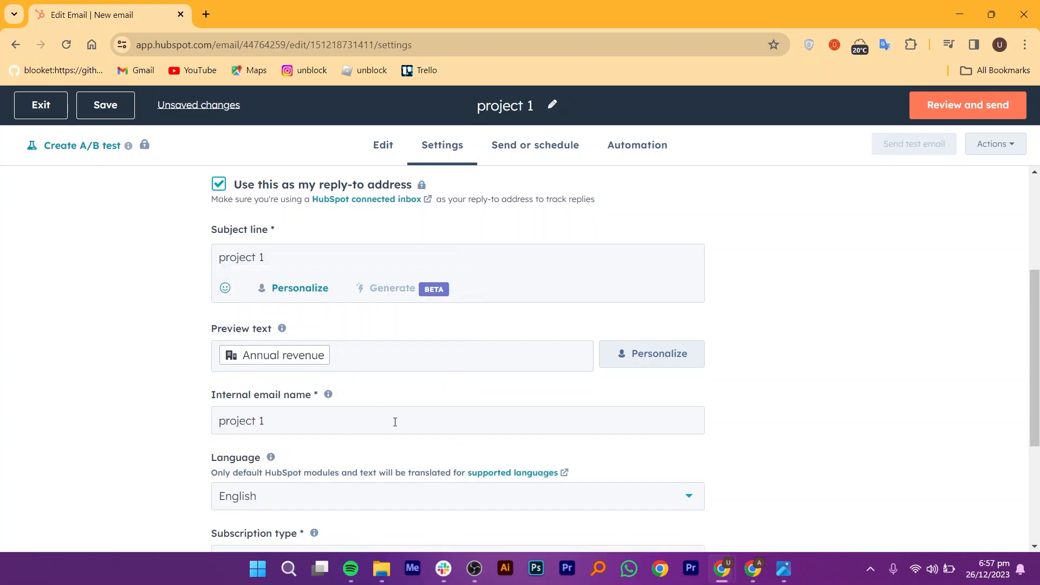
Set the email's sending option to Schedule for later.
left_click(535, 144)
left_click(798, 241)
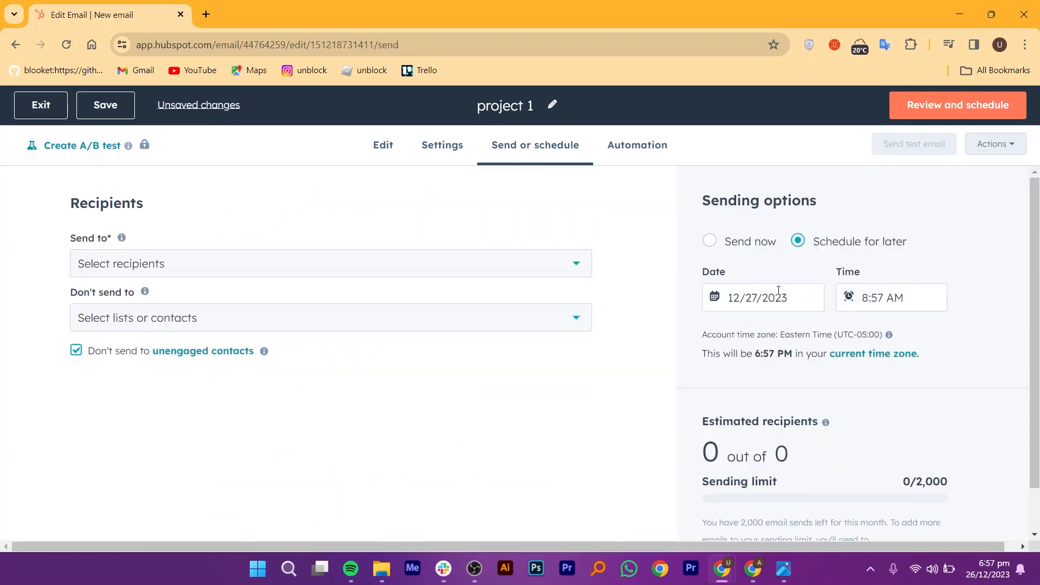